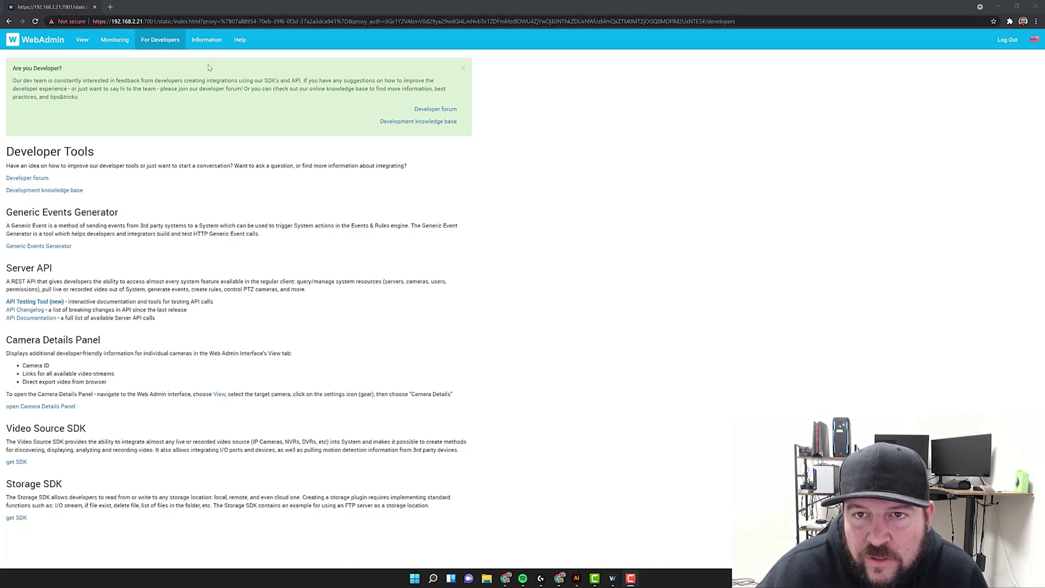
# Step: Open the Generic Events Generator page and examine its example createEvent request parameters
pyautogui.click(169, 61)
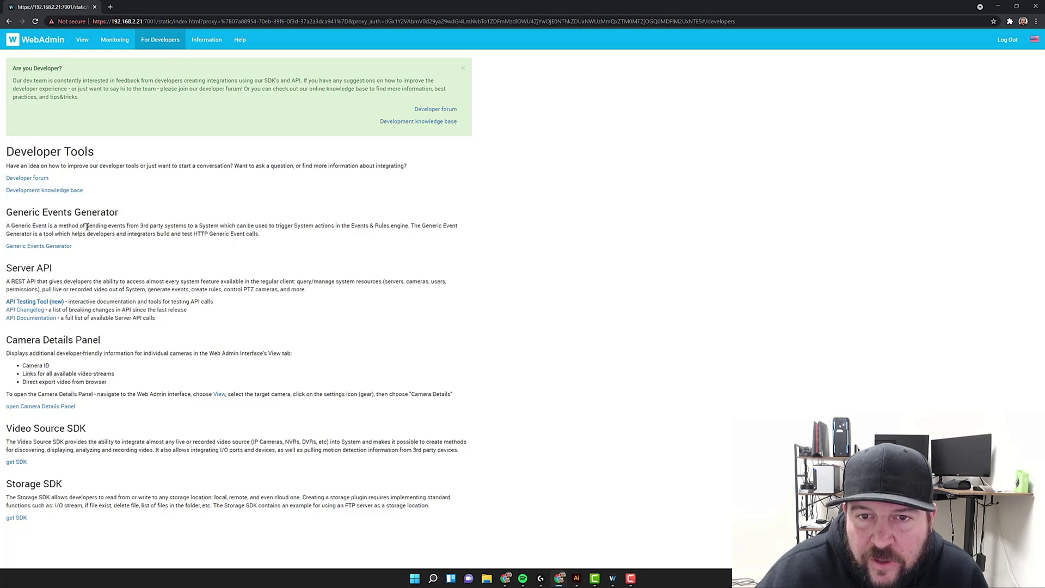
pyautogui.click(64, 247)
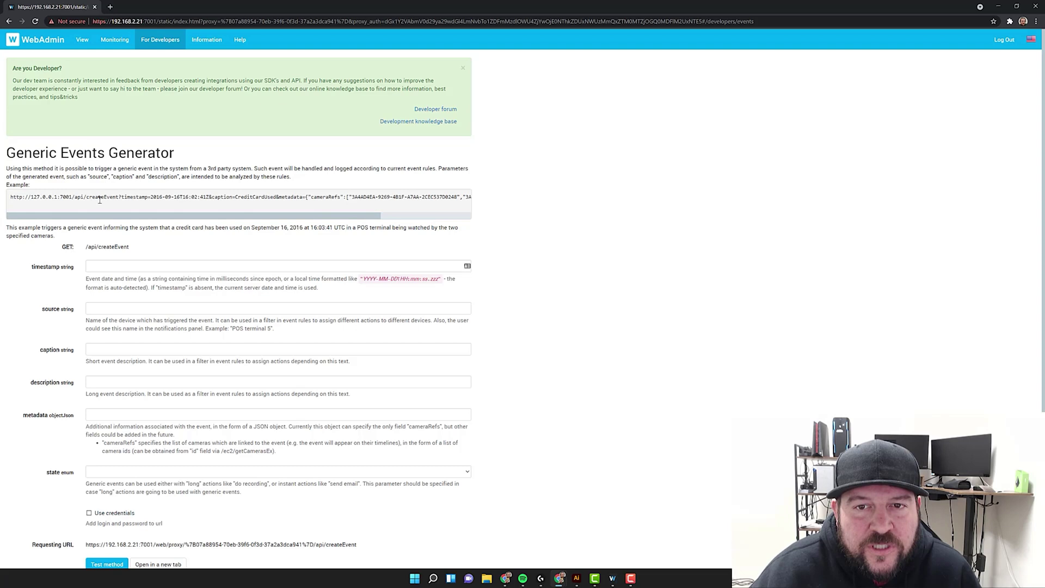
pyautogui.moveTo(100, 200); pyautogui.dragTo(422, 193)
pyautogui.moveTo(320, 218)
pyautogui.mouseDown()
pyautogui.moveTo(417, 223)
pyautogui.moveTo(161, 259)
pyautogui.mouseUp()
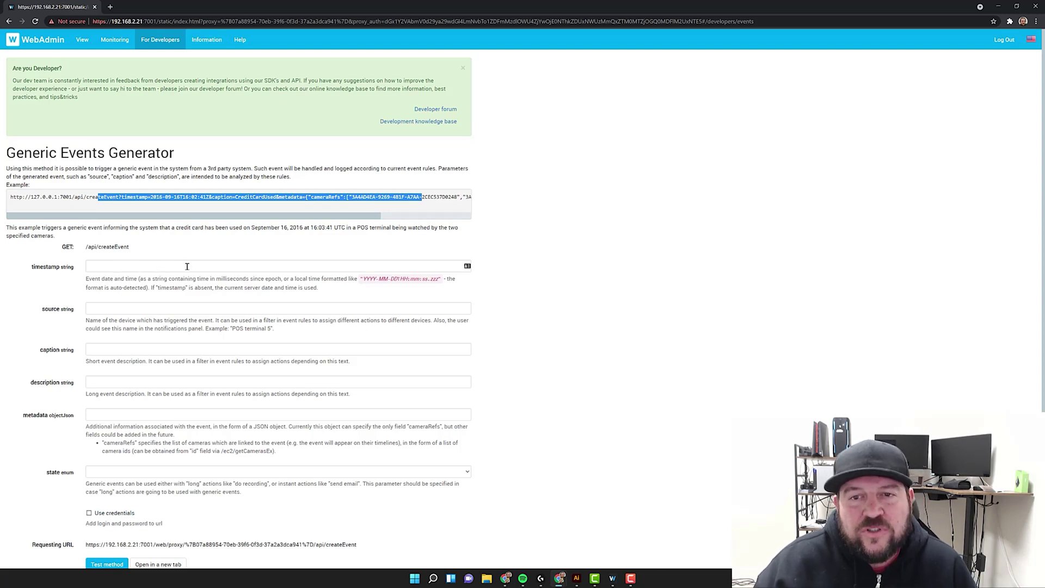
pyautogui.click(204, 234)
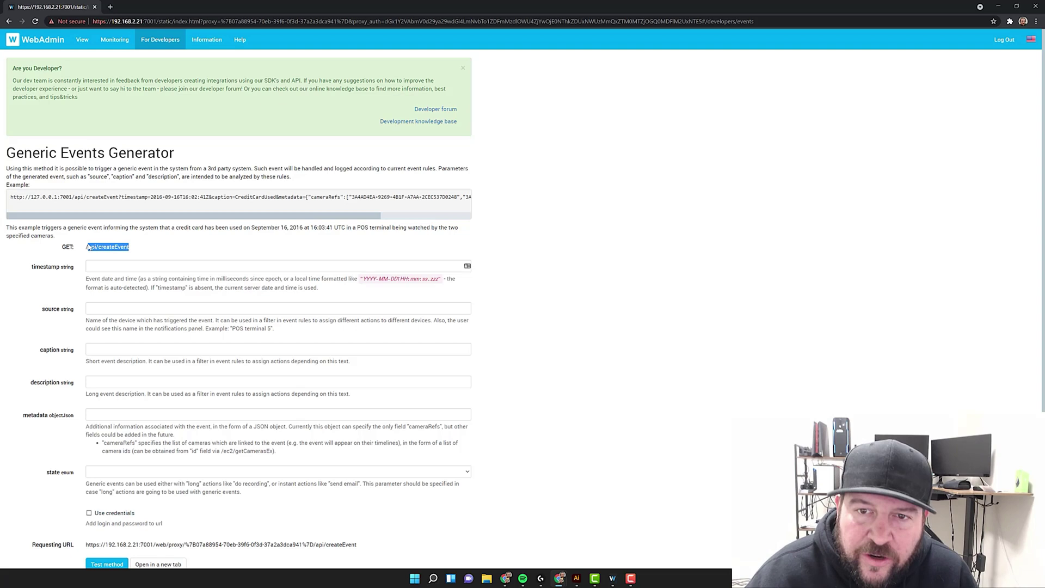
# Step: Fill source 'Generic Event Generator', caption 'This is a test' and the saved test description
pyautogui.click(112, 265)
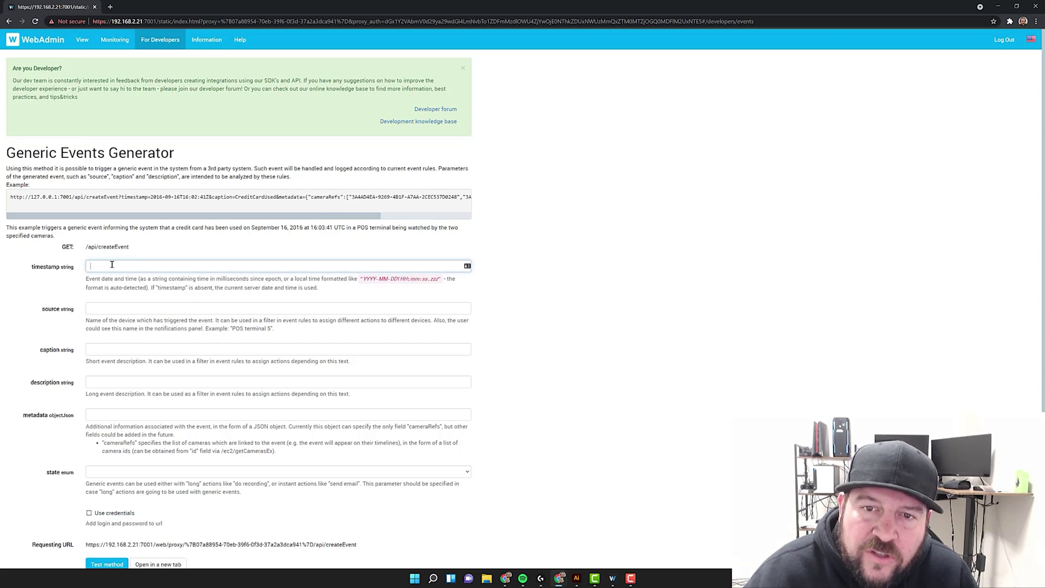
pyautogui.click(139, 308)
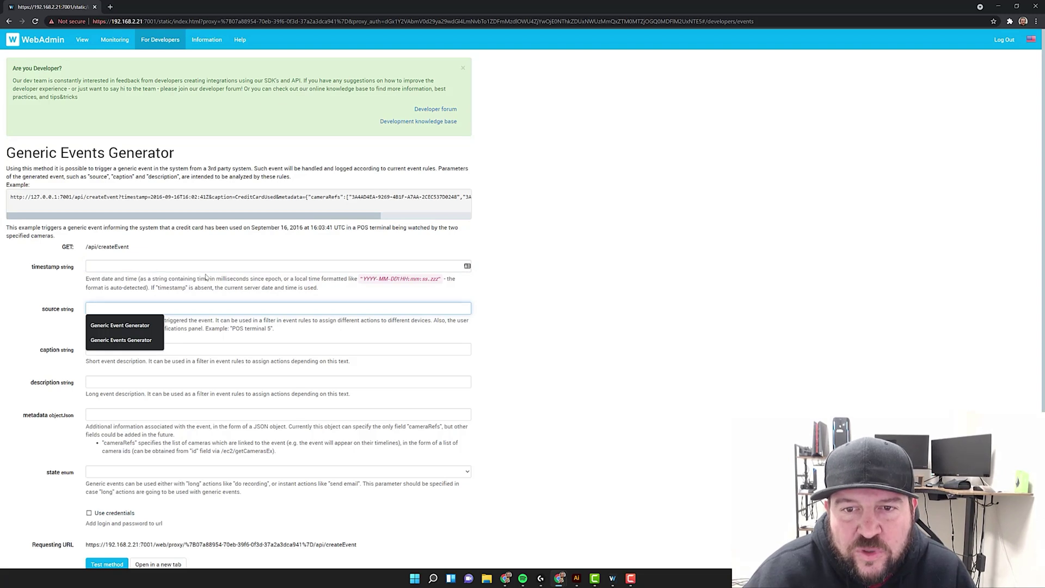
pyautogui.click(120, 325)
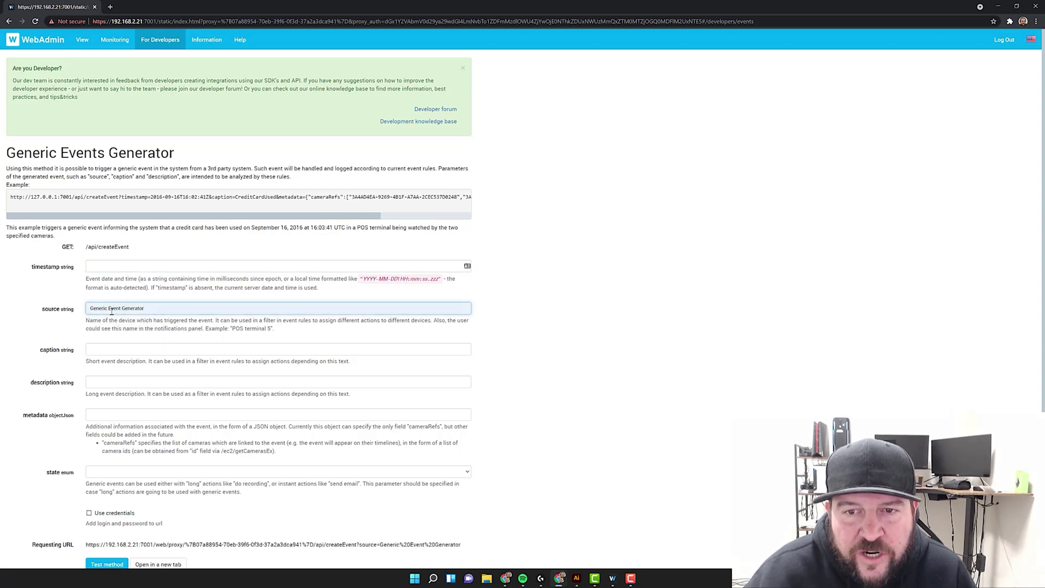
pyautogui.click(117, 351)
pyautogui.click(133, 382)
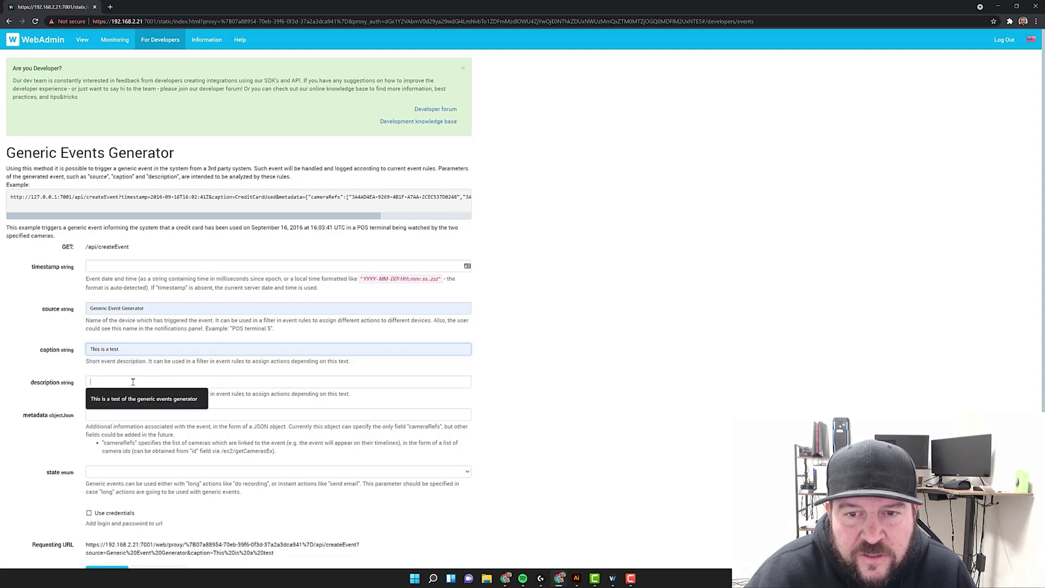
pyautogui.click(145, 400)
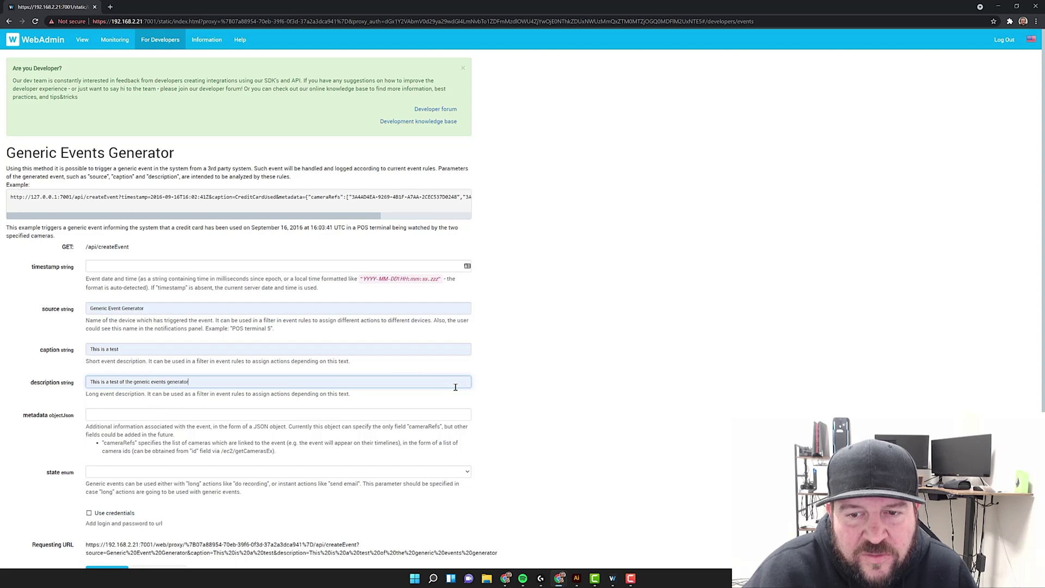
pyautogui.scroll(-1, 477, 384)
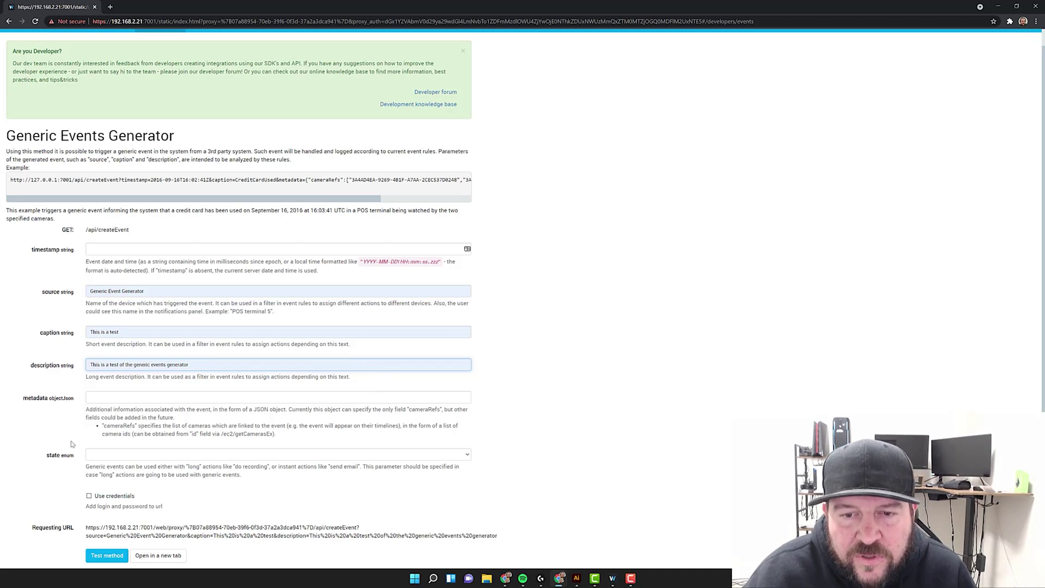
pyautogui.click(145, 454)
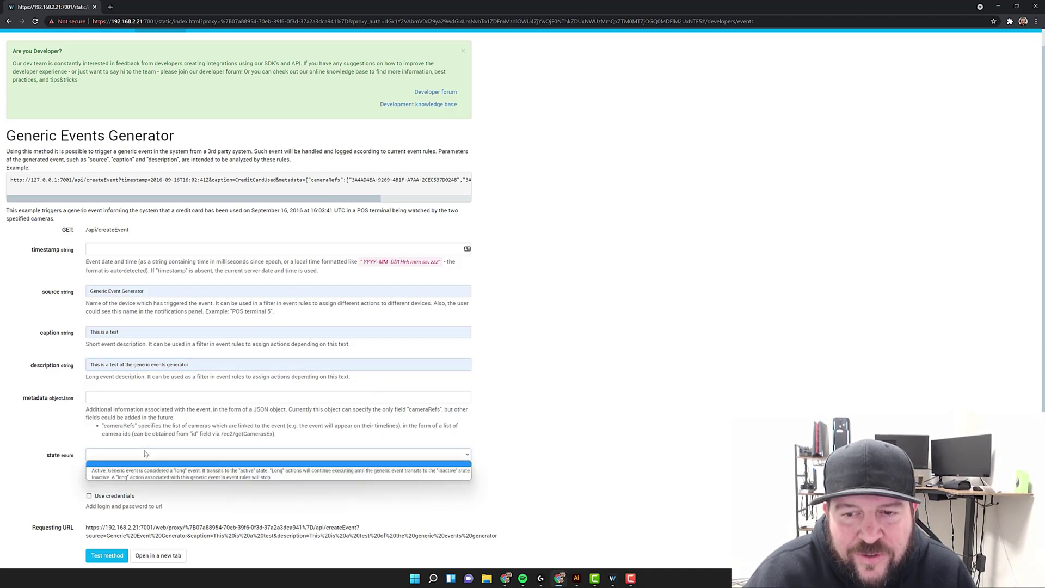
pyautogui.click(259, 430)
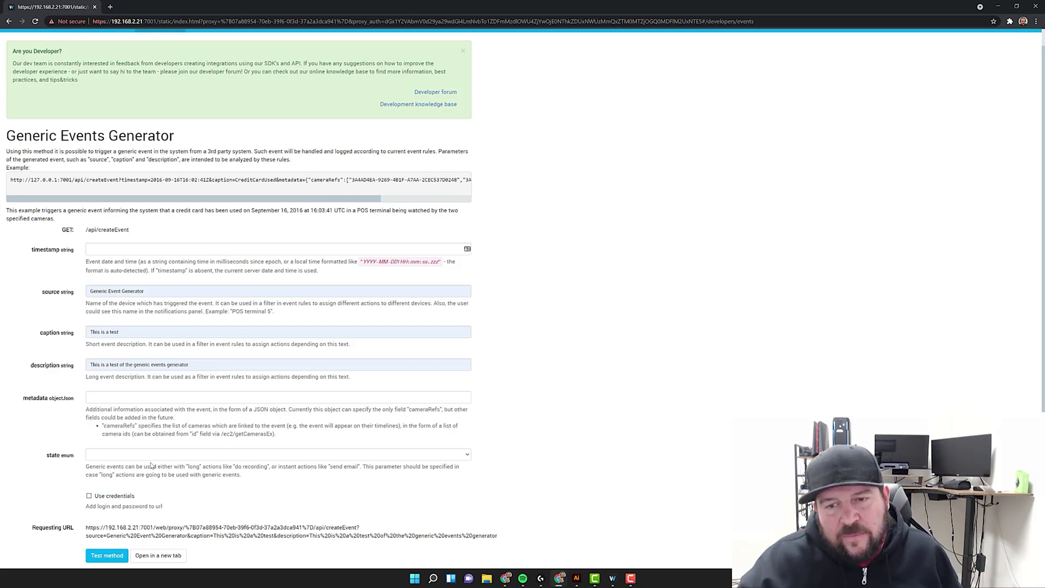
pyautogui.click(104, 496)
pyautogui.click(71, 528)
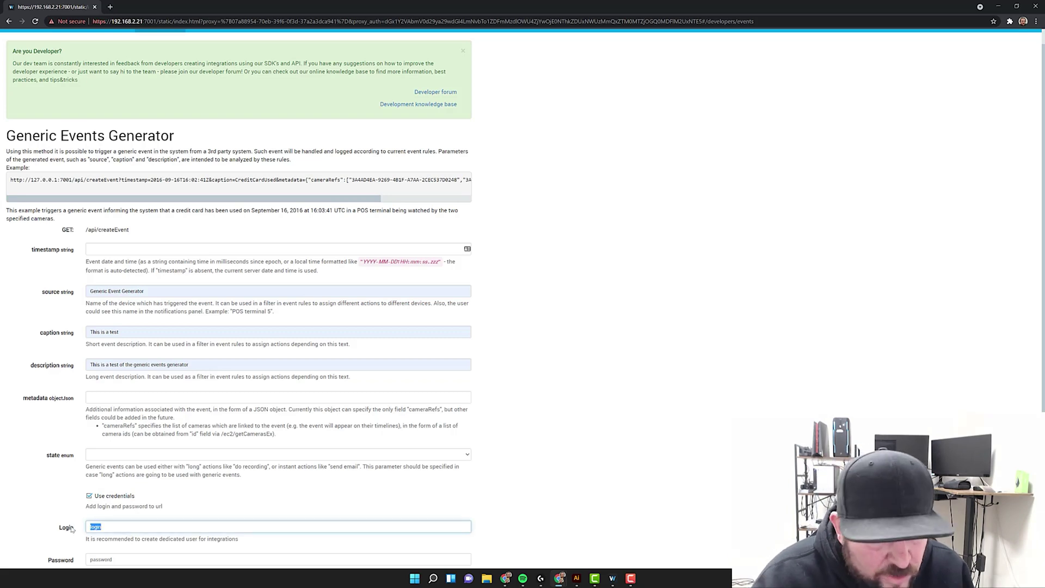
pyautogui.write('admin')
pyautogui.press('Tab')
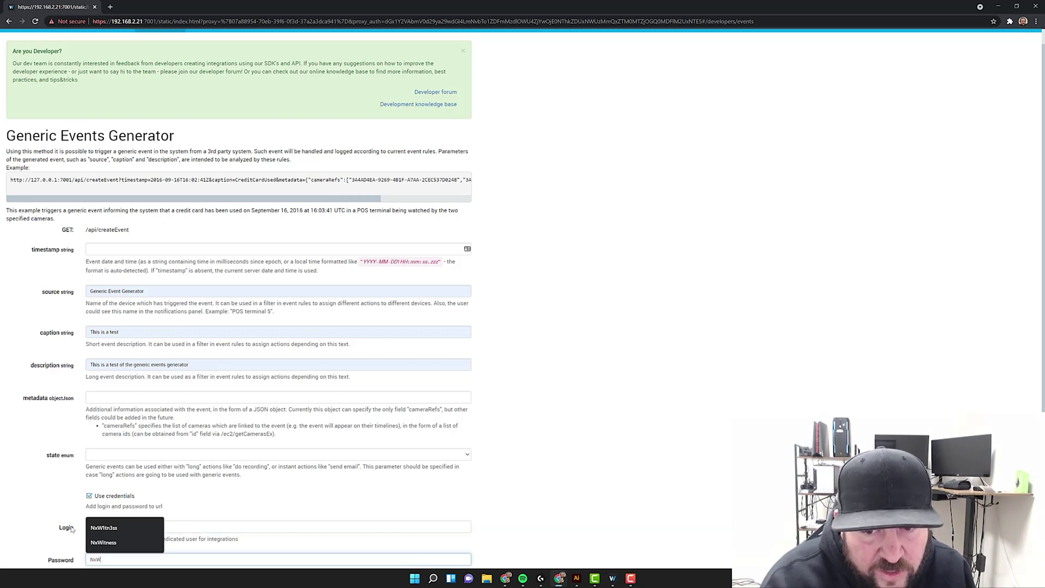
pyautogui.scroll(-1, 475, 452)
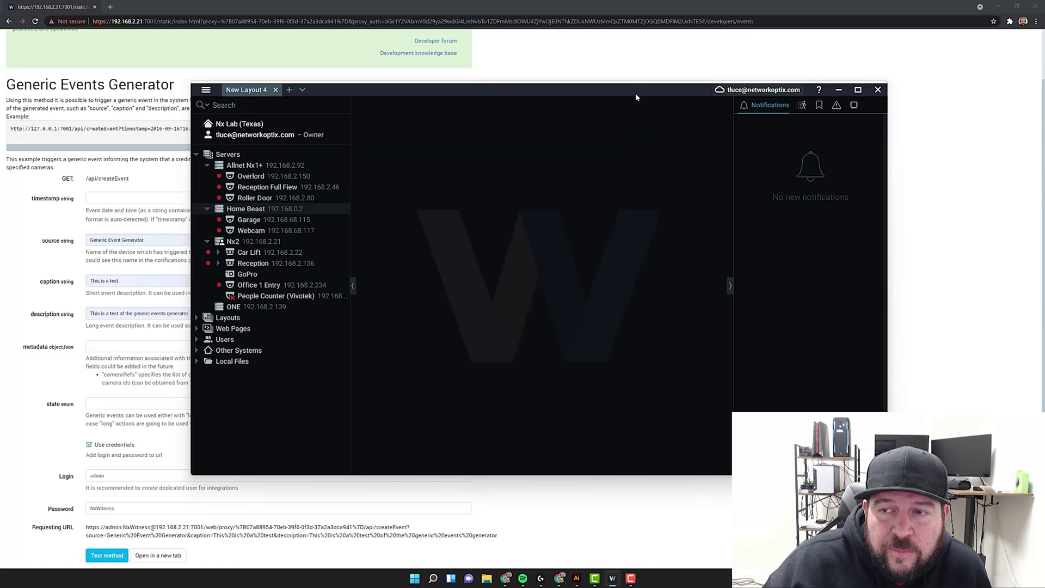
# Step: Place the browser beside the client and open the createEvent request in a new tab
pyautogui.moveTo(637, 87); pyautogui.dragTo(815, 57)
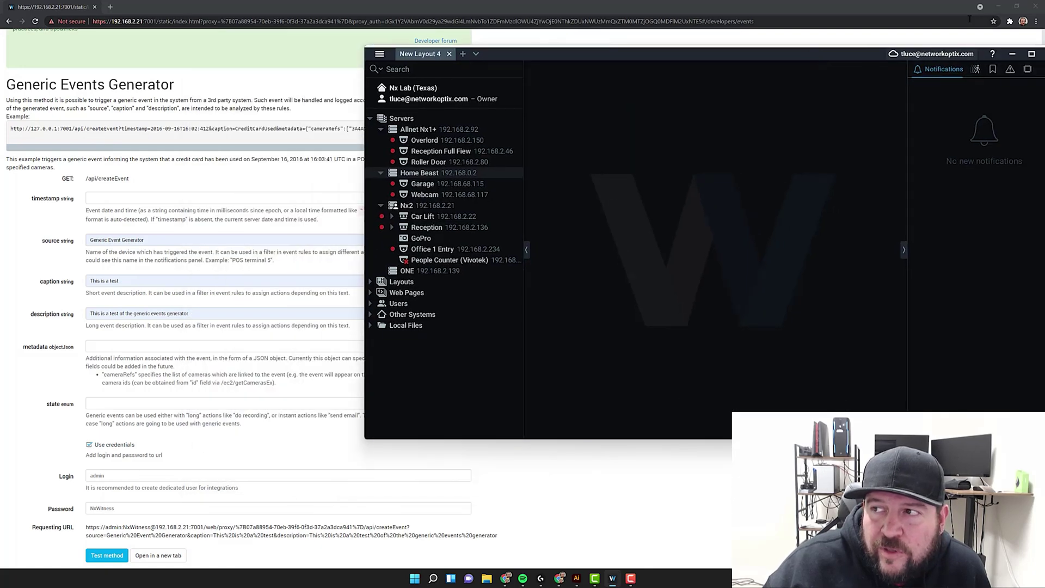
pyautogui.click(1016, 6)
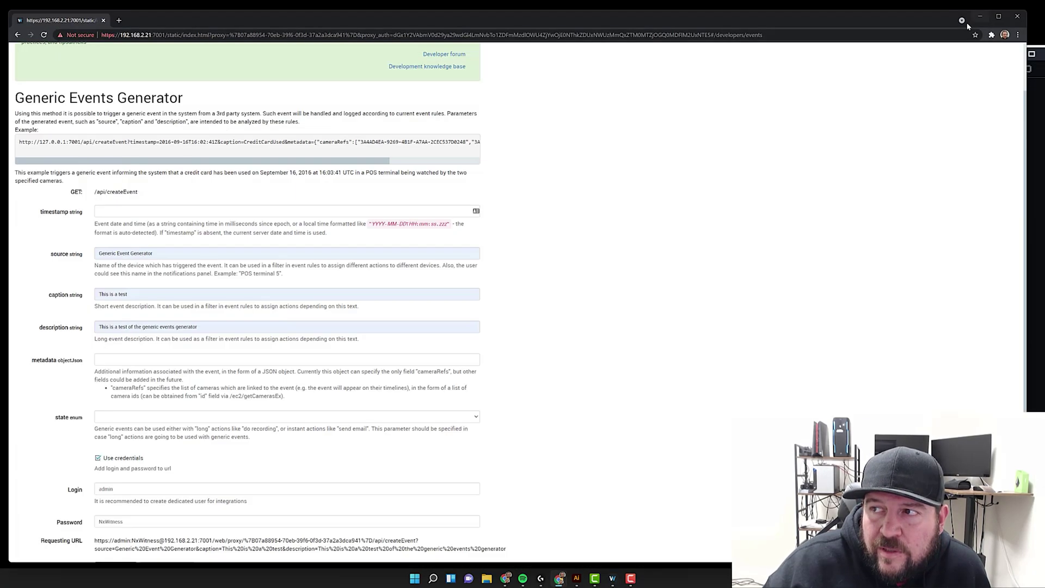
pyautogui.moveTo(1028, 31); pyautogui.dragTo(526, 84)
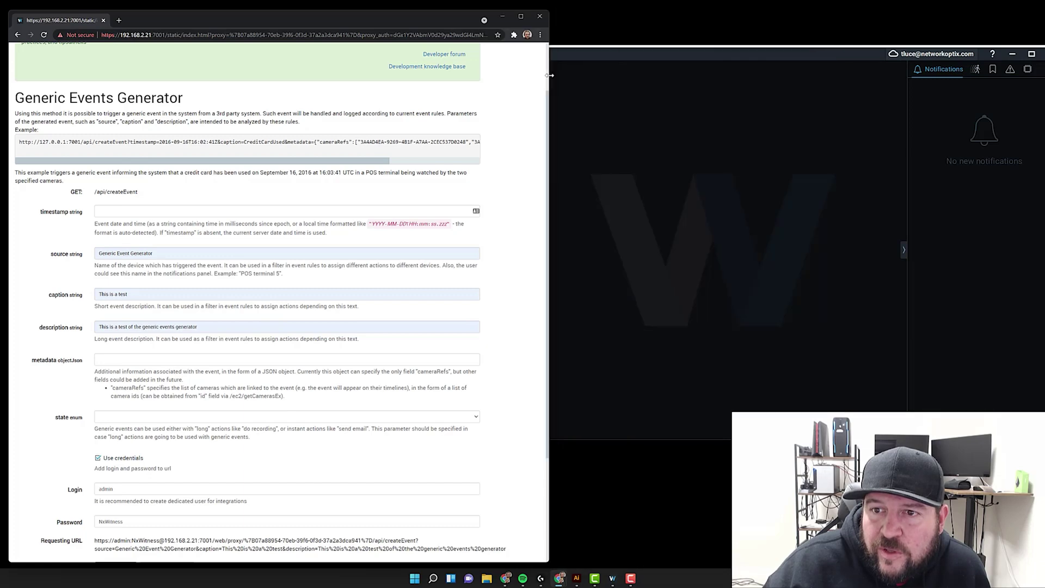
pyautogui.moveTo(349, 20); pyautogui.dragTo(344, 12)
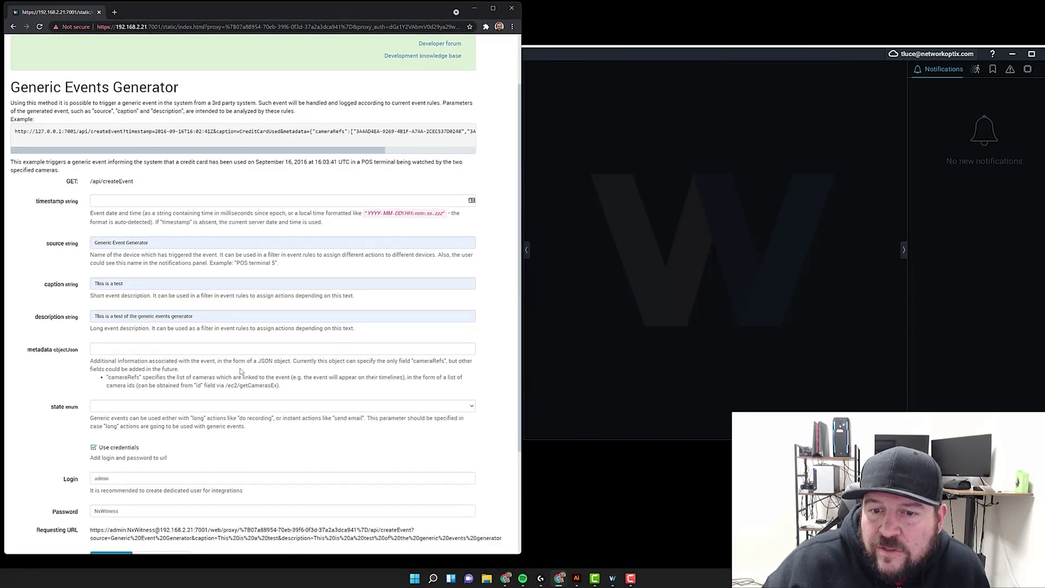
pyautogui.scroll(-3, 158, 418)
pyautogui.click(111, 414)
pyautogui.click(158, 415)
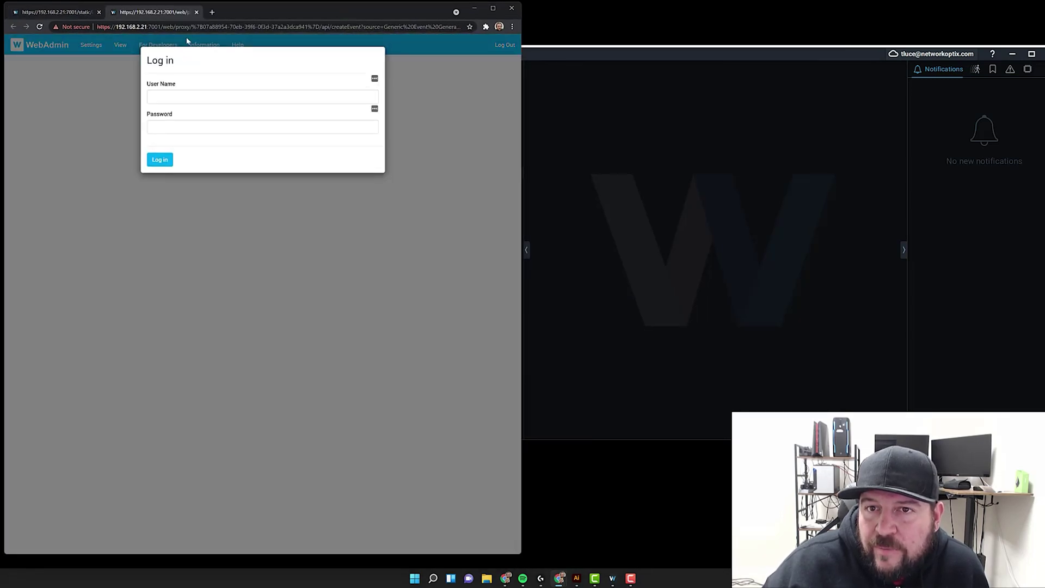
# Step: Log in as the saved admin user with a password
pyautogui.click(191, 99)
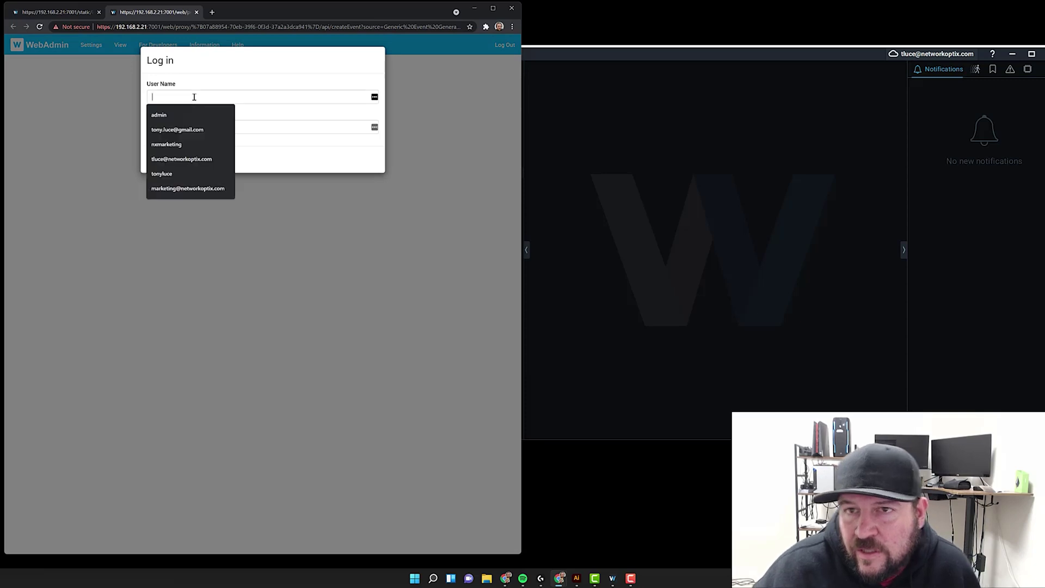
pyautogui.click(163, 109)
pyautogui.click(185, 133)
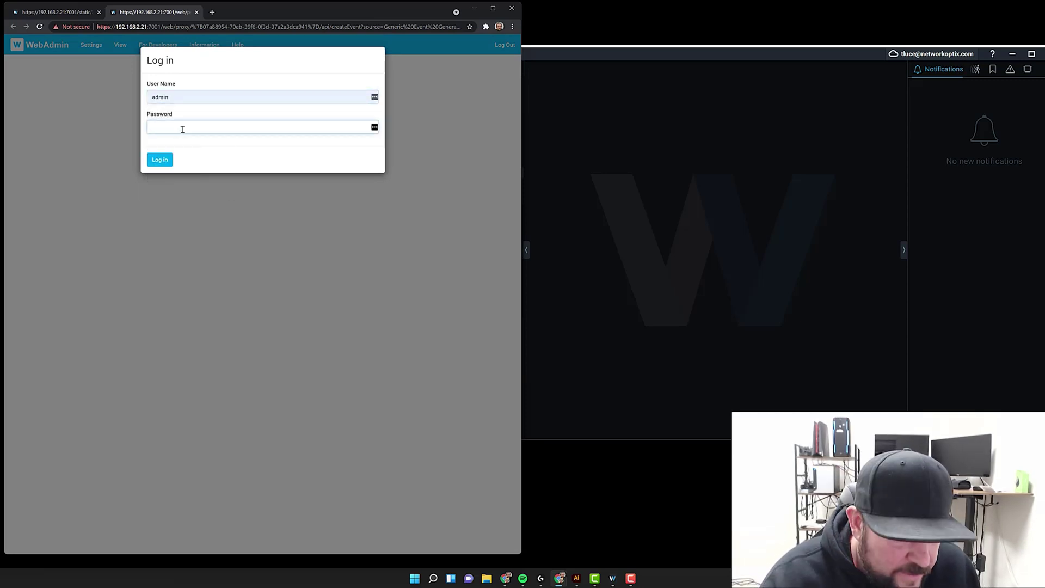
pyautogui.write('***')
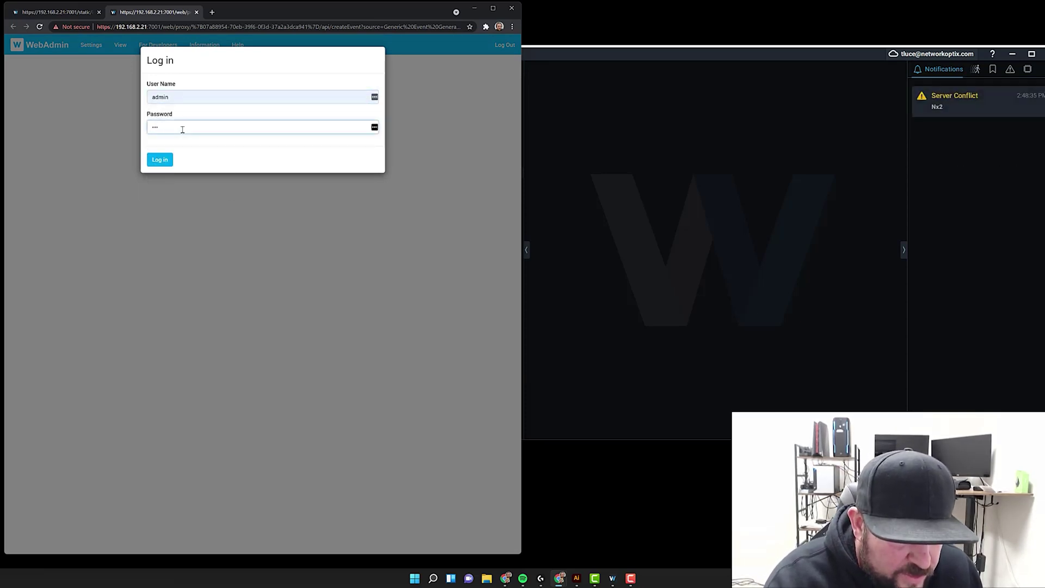
pyautogui.write('***')
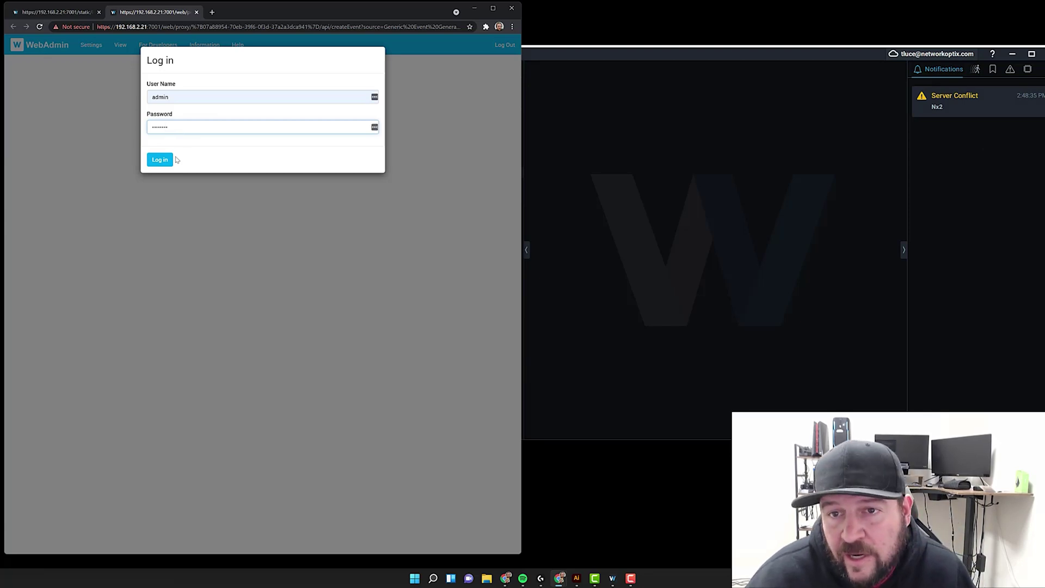
pyautogui.press('Return')
# Step: Dismiss the incorrect login message and clear the password to retype it
pyautogui.click(366, 79)
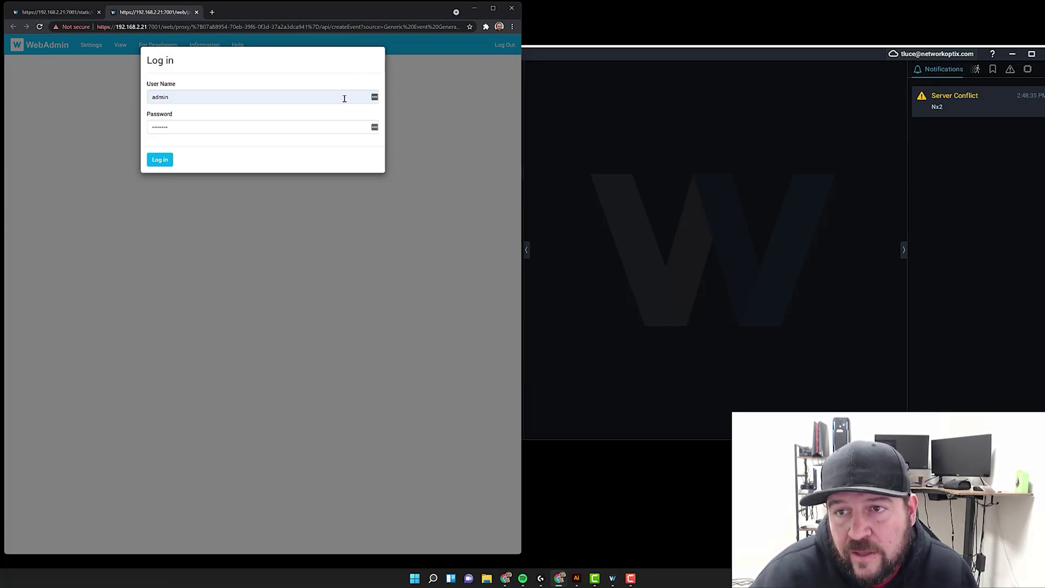
pyautogui.doubleClick(205, 128)
pyautogui.write('*********')
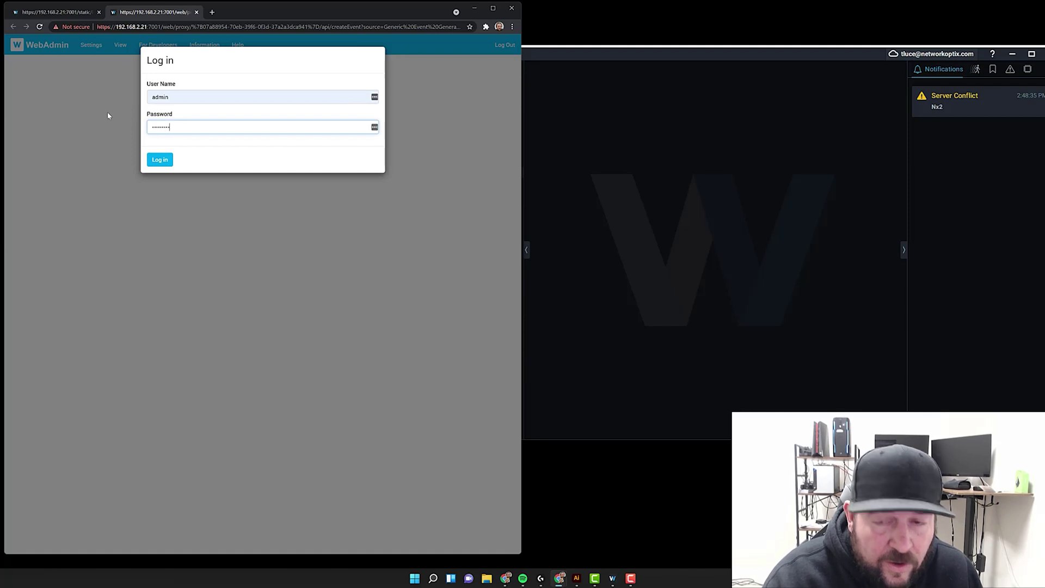
pyautogui.press('BackSpace')
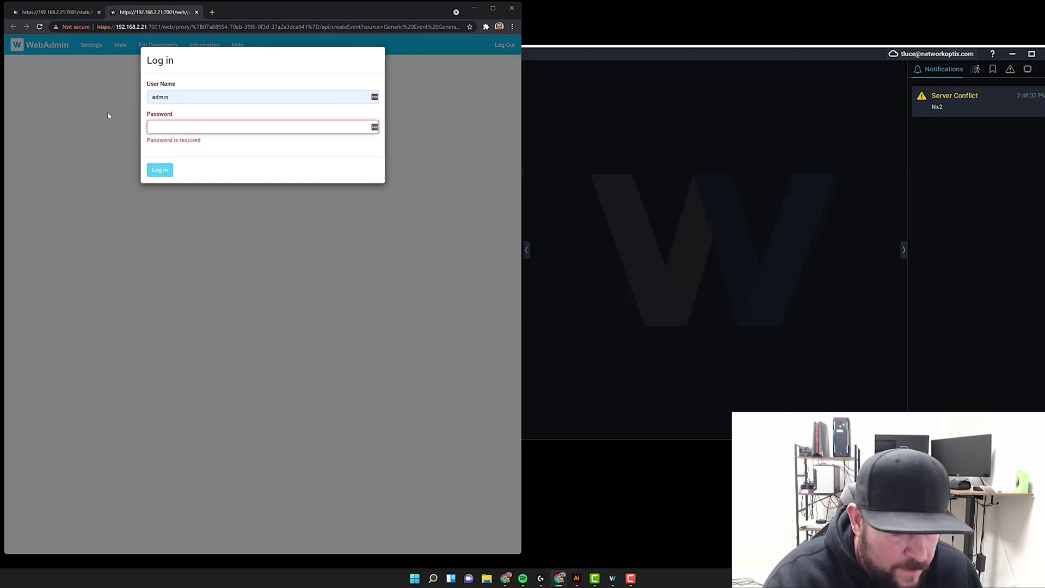
# Step: Log in with the corrected password to fire the event, then return to the form tab
pyautogui.write('*********')
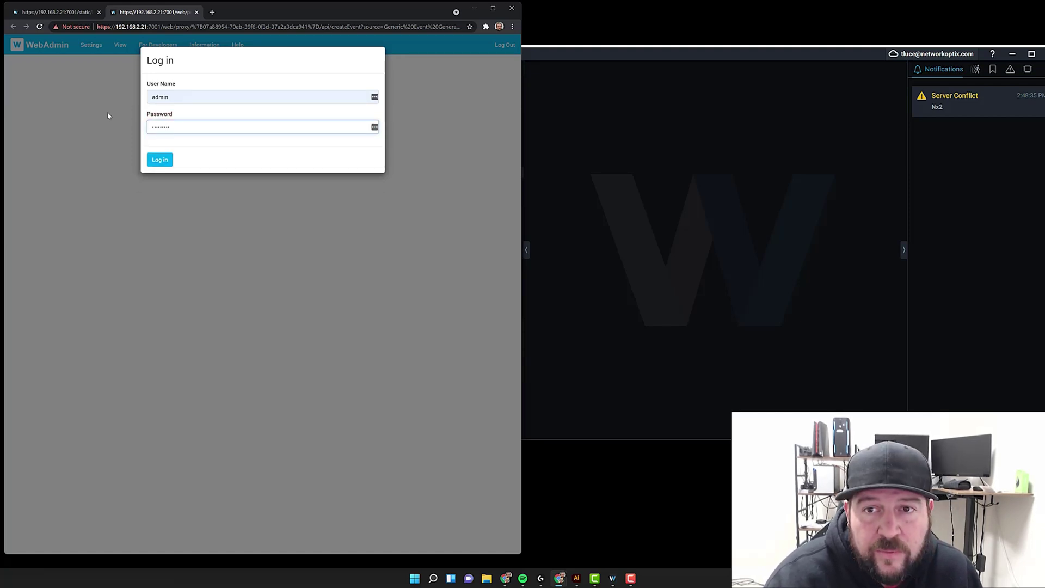
pyautogui.press('Return')
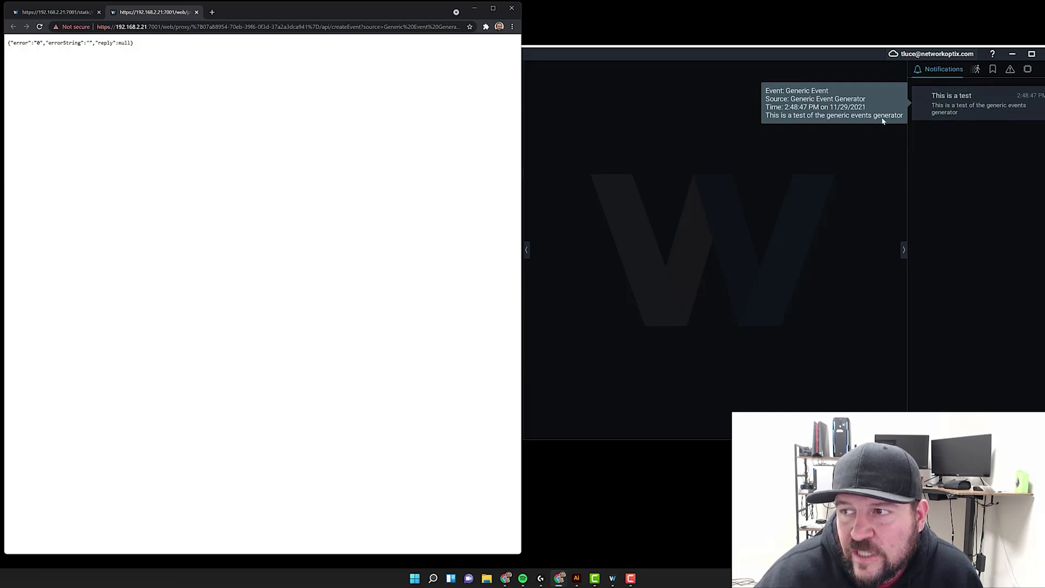
pyautogui.click(57, 15)
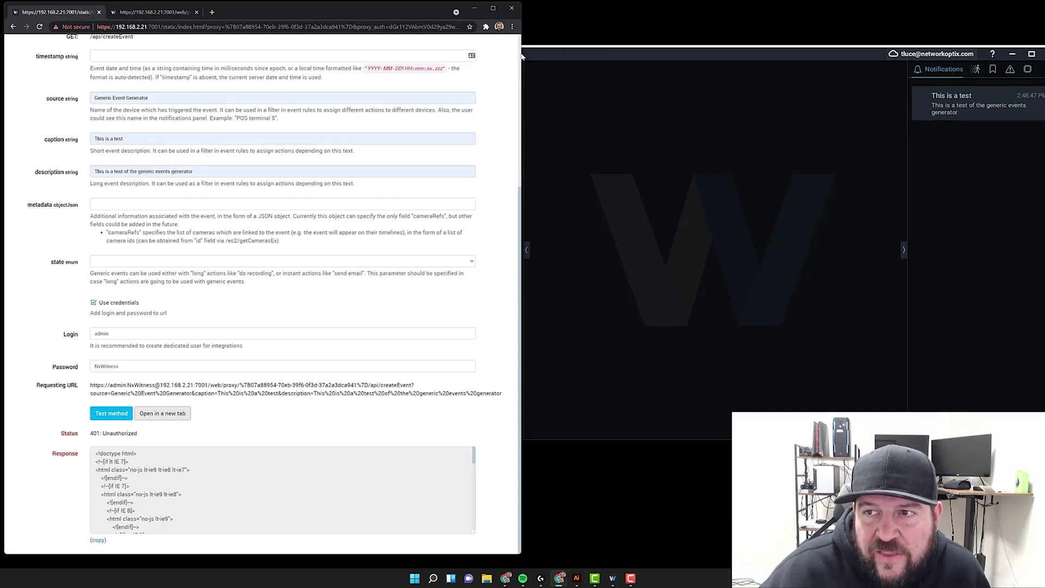
# Step: Widen the browser and copy the full createEvent requesting URL
pyautogui.moveTo(522, 56); pyautogui.dragTo(1040, 47)
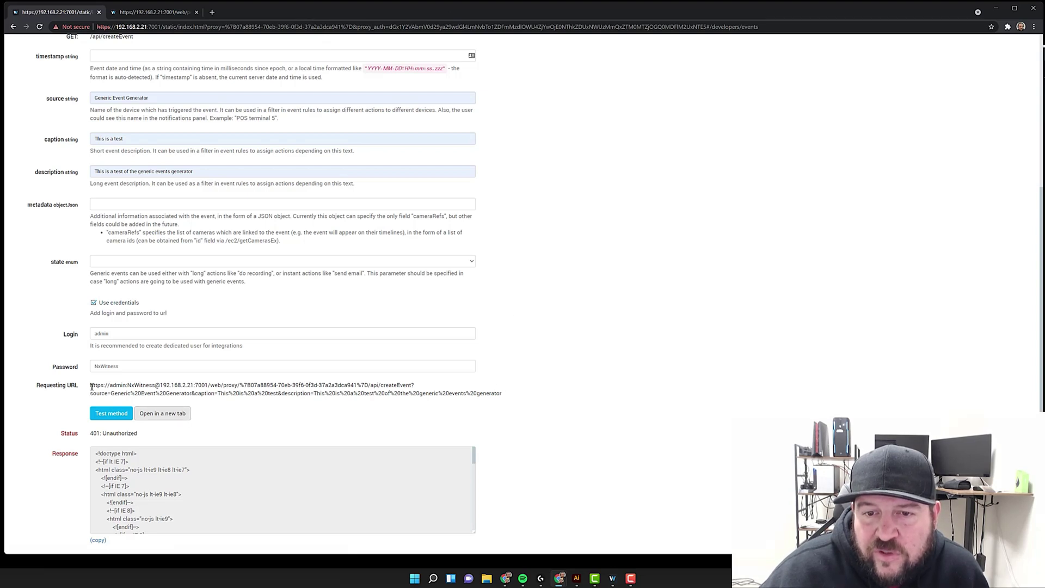
pyautogui.moveTo(92, 387); pyautogui.dragTo(509, 395)
pyautogui.rightClick(322, 381)
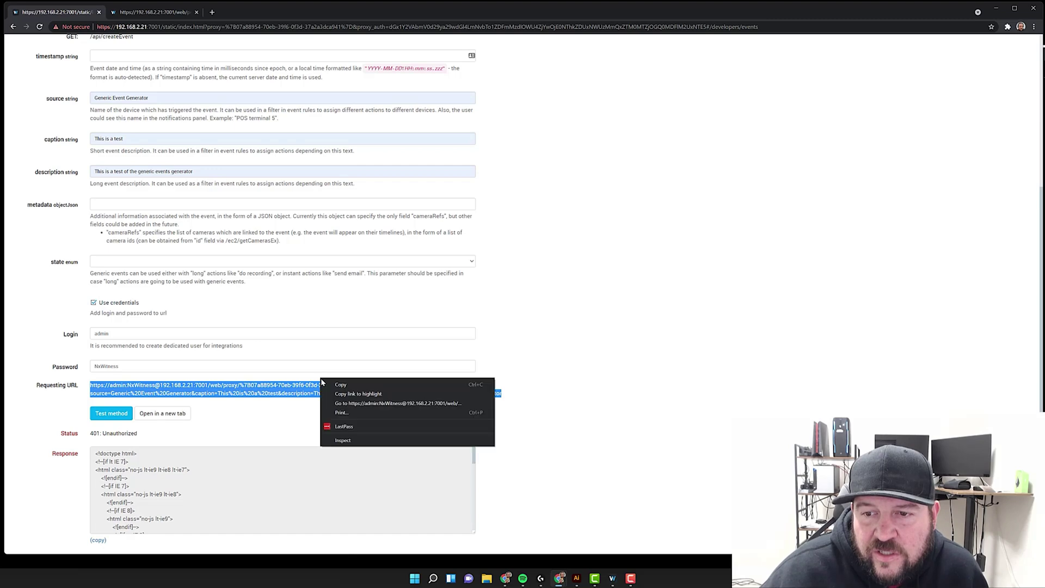
pyautogui.click(329, 386)
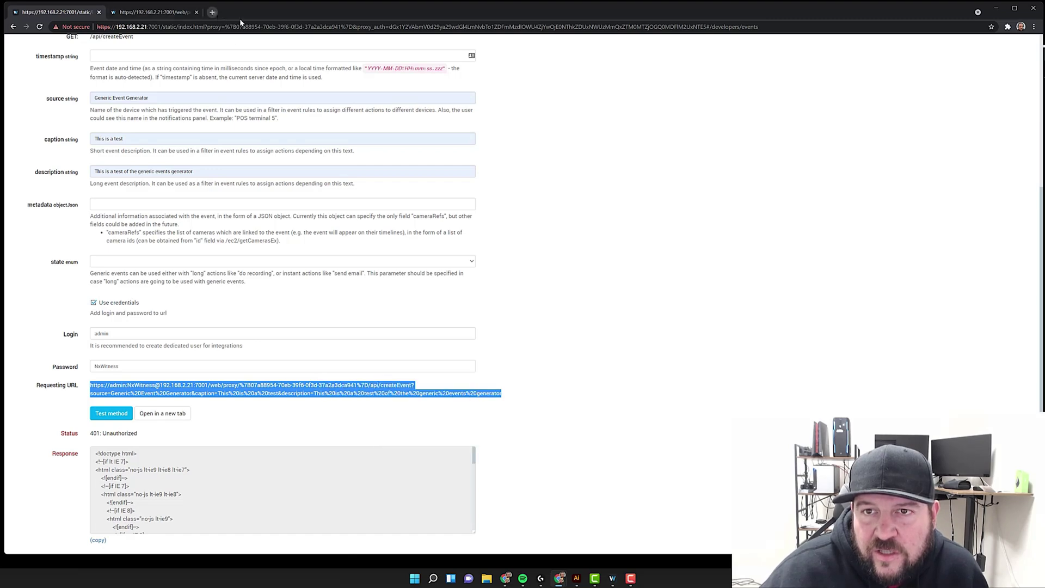
# Step: Paste the createEvent URL into a new tab and load it to send the event
pyautogui.click(212, 12)
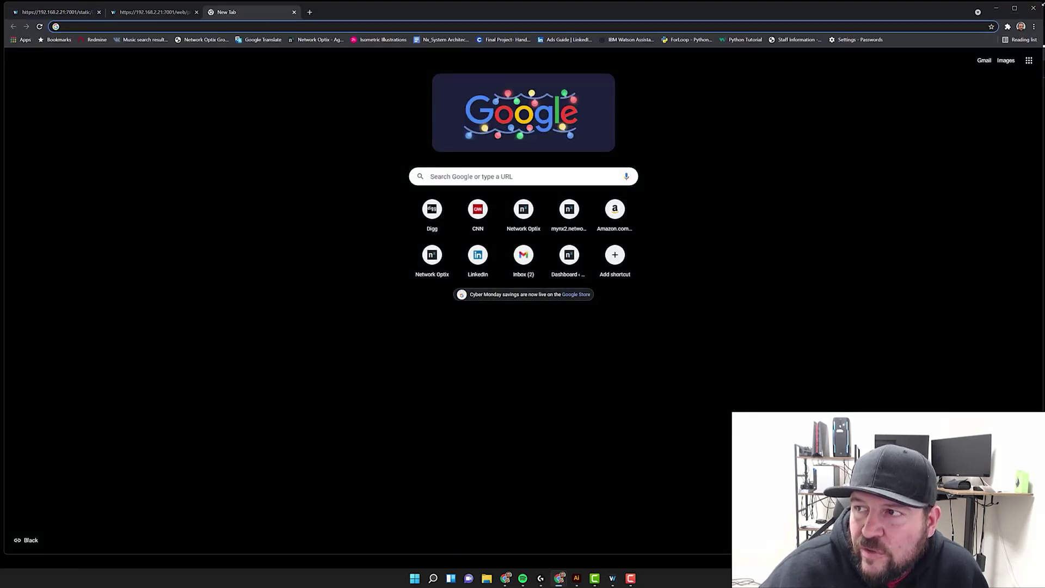
pyautogui.click(1015, 8)
pyautogui.moveTo(724, 161); pyautogui.dragTo(571, 152)
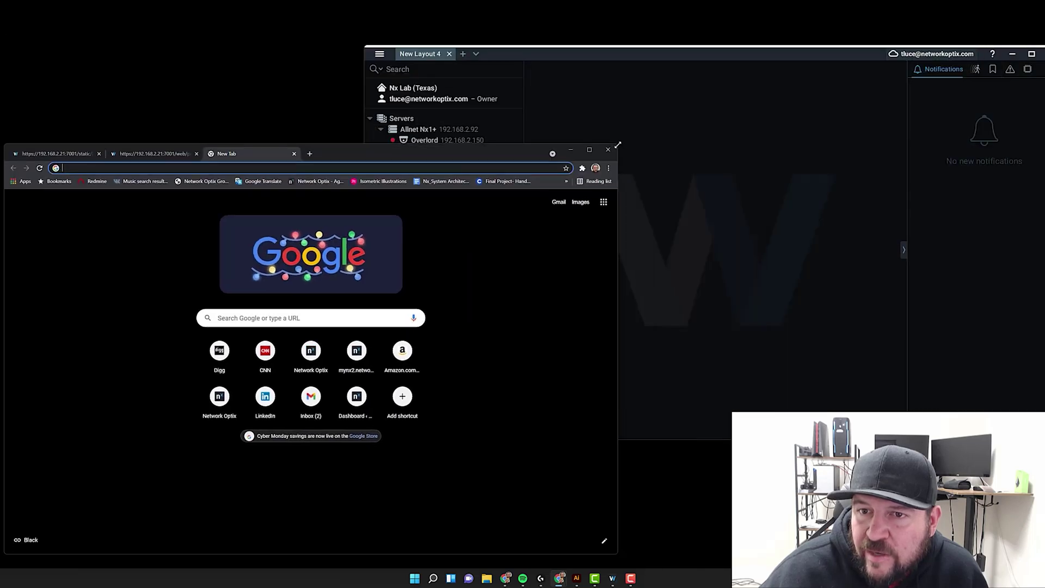
pyautogui.click(425, 165)
pyautogui.hotkey('ctrl', 'v')
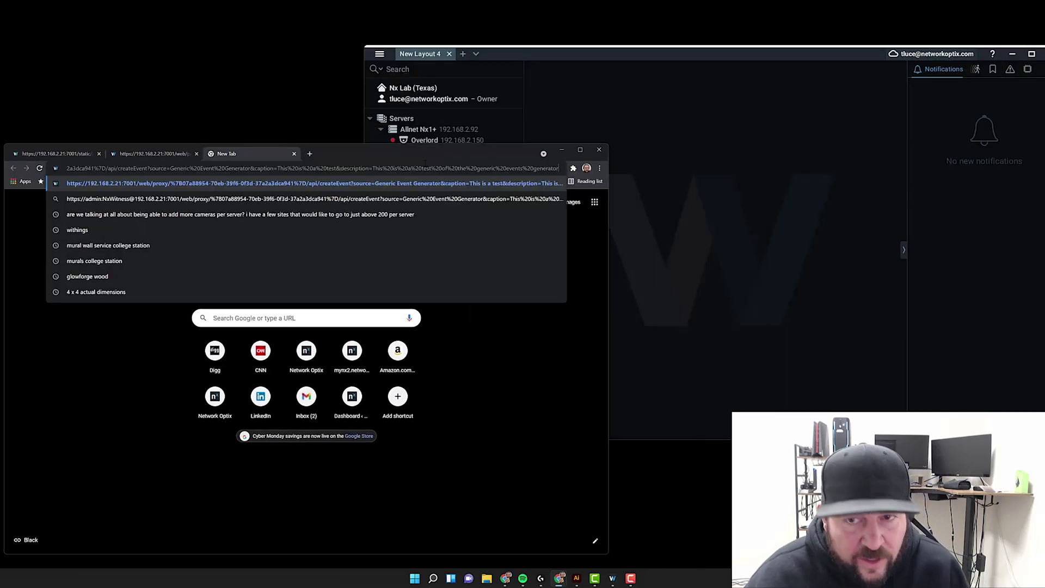
pyautogui.press('Return')
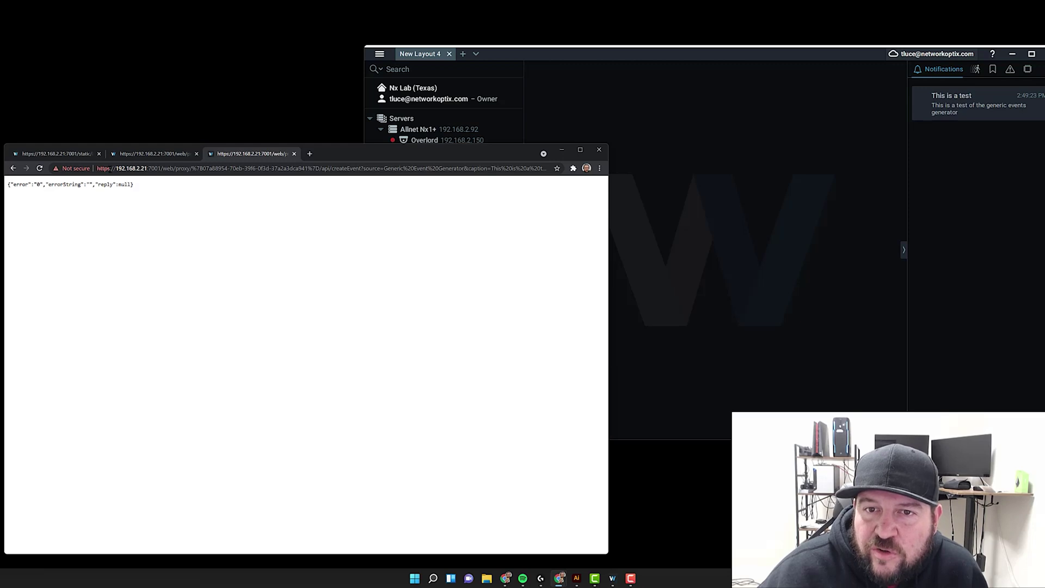
pyautogui.moveTo(110, 168); pyautogui.dragTo(487, 168)
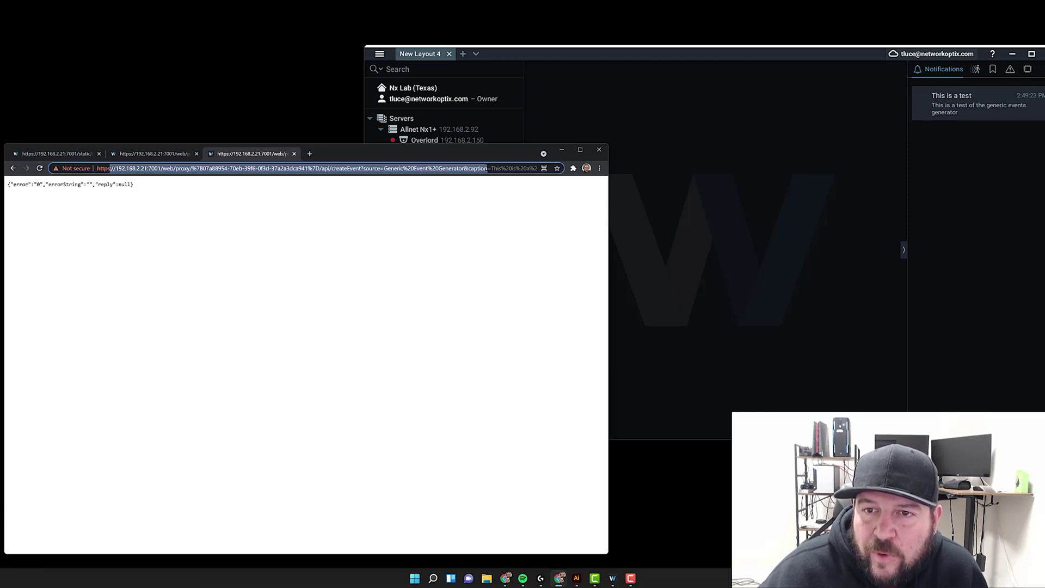